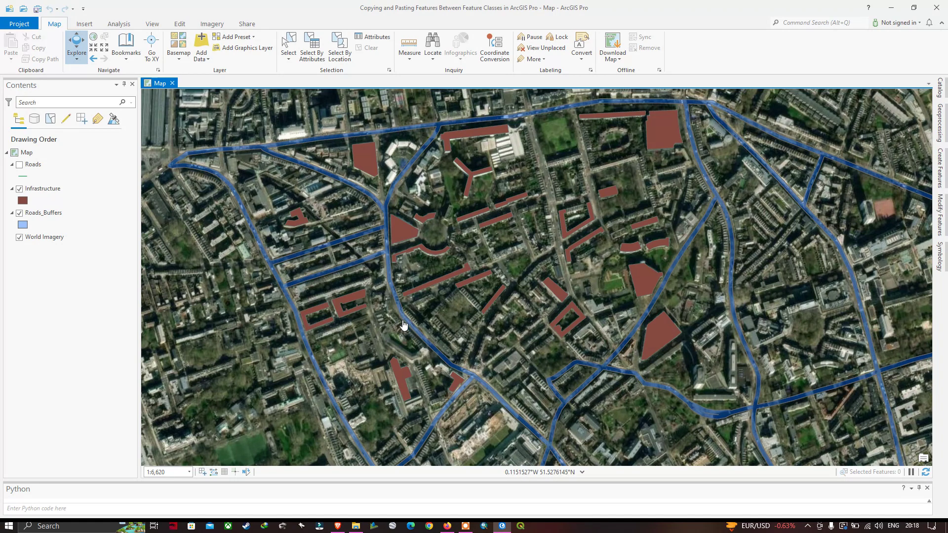
left_click(58, 193)
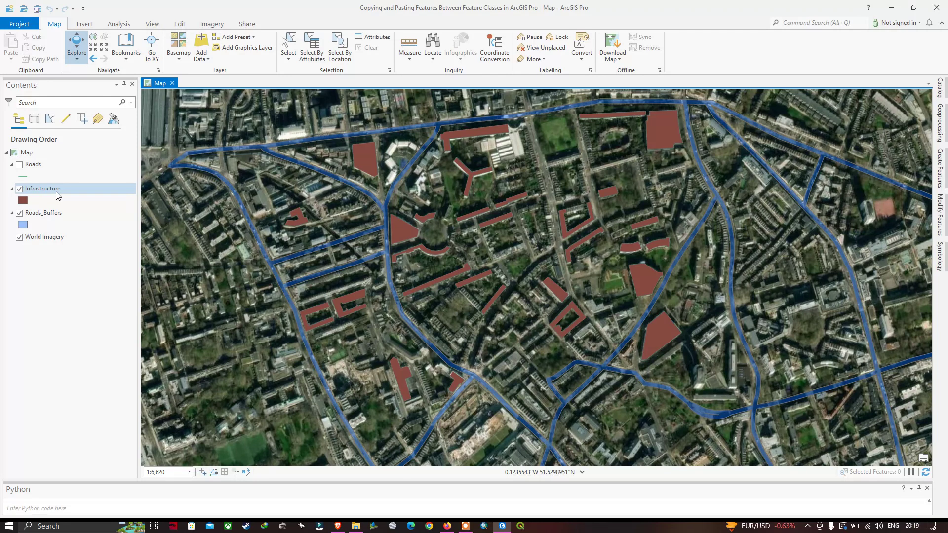
left_click(54, 213)
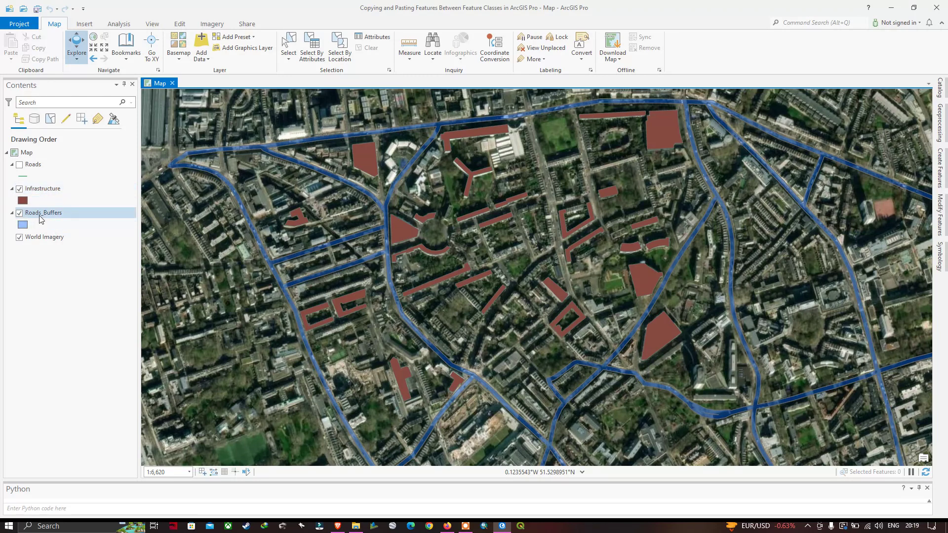
left_click(52, 189)
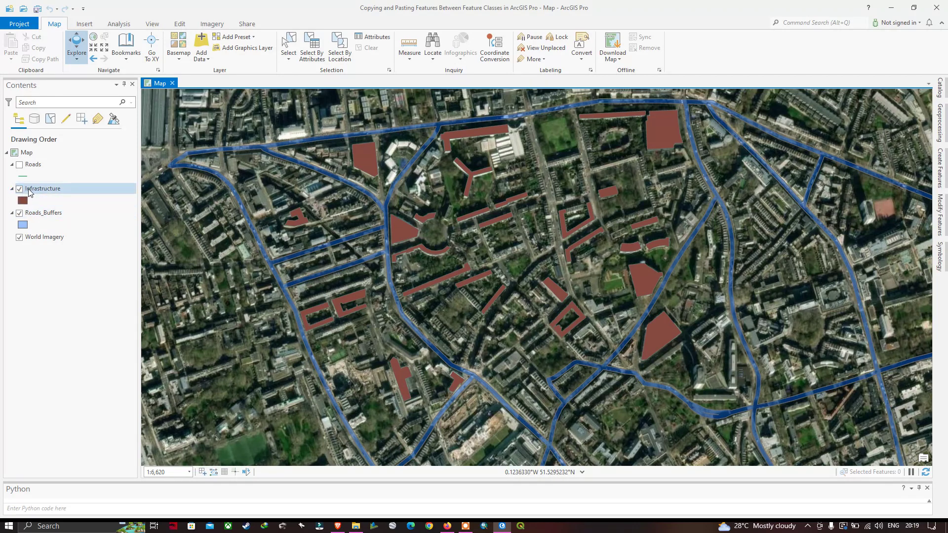
left_click(45, 214)
left_click(56, 189)
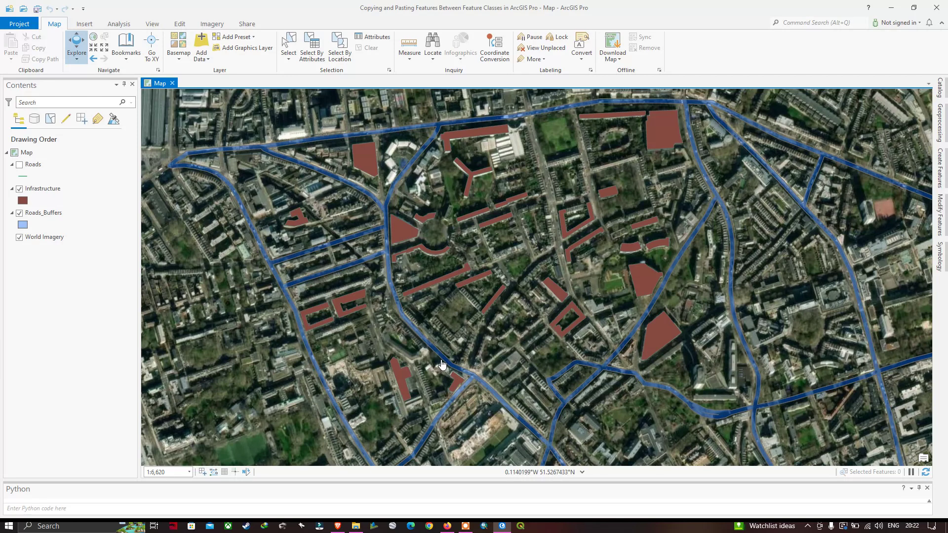
left_click(53, 190)
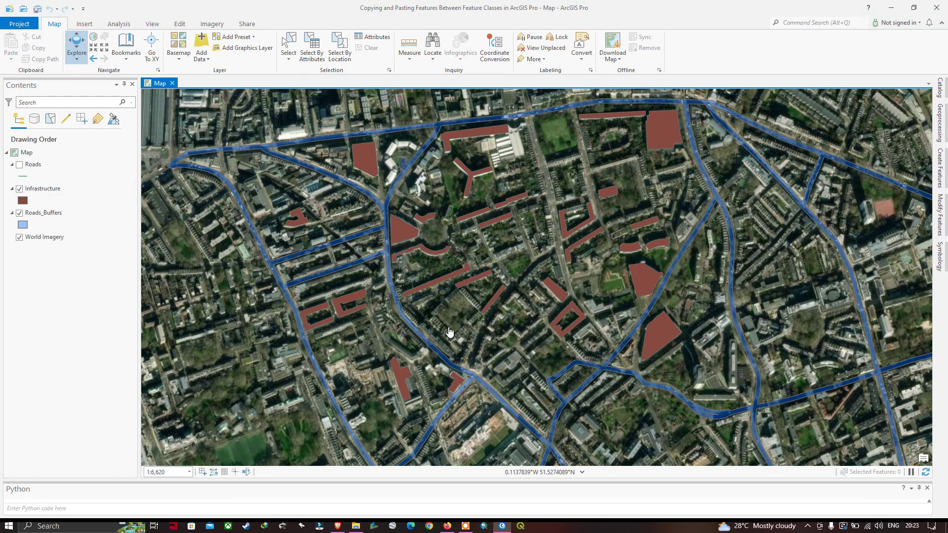
- Select the road buffer polygon on the map and open the Roads_Buffers attribute table
left_click(51, 212)
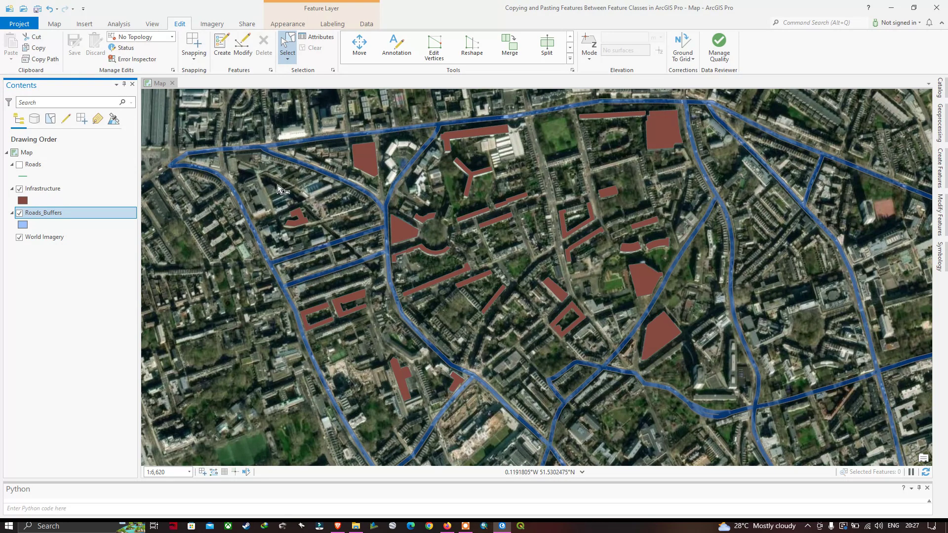
left_click(263, 249)
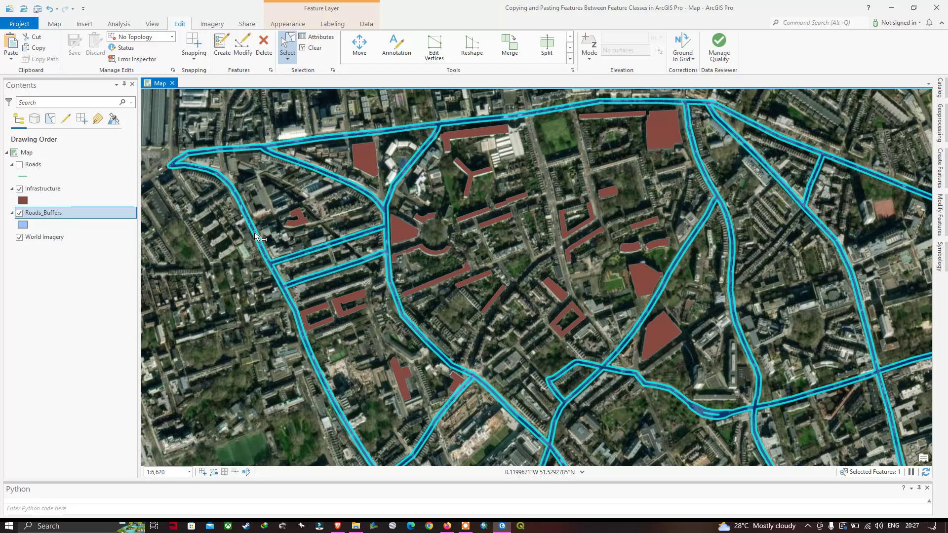
right_click(48, 217)
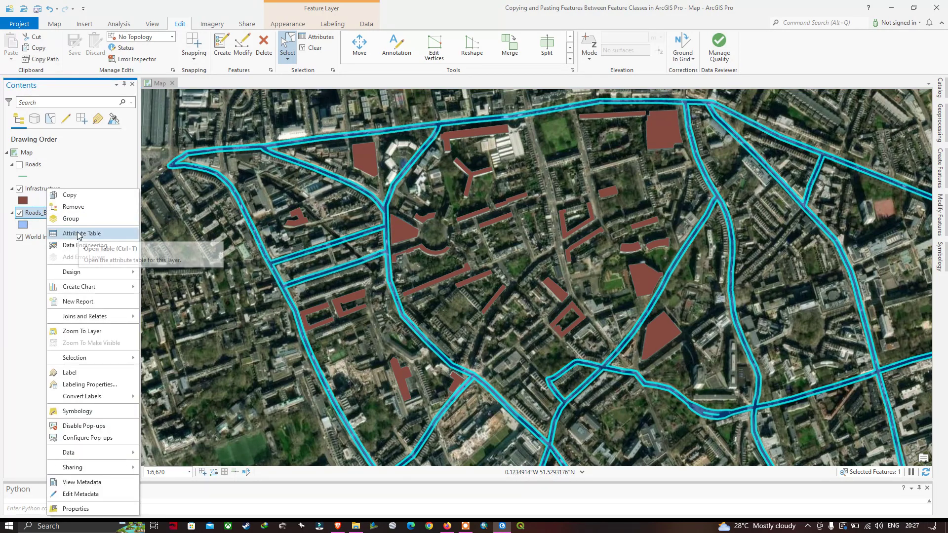
left_click(79, 234)
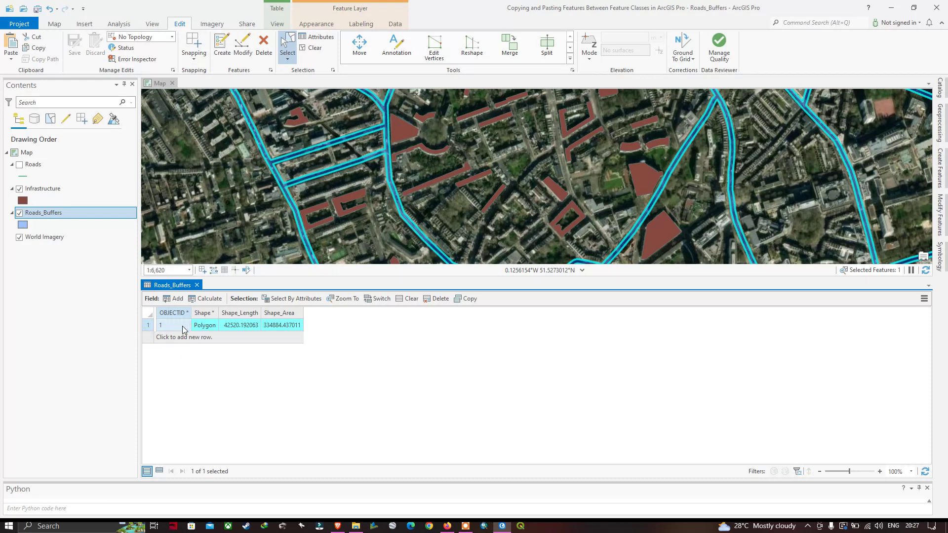
- Clear the selection, reselect the Roads_Buffers polygon through its table record, and copy it to the clipboard
left_click(315, 48)
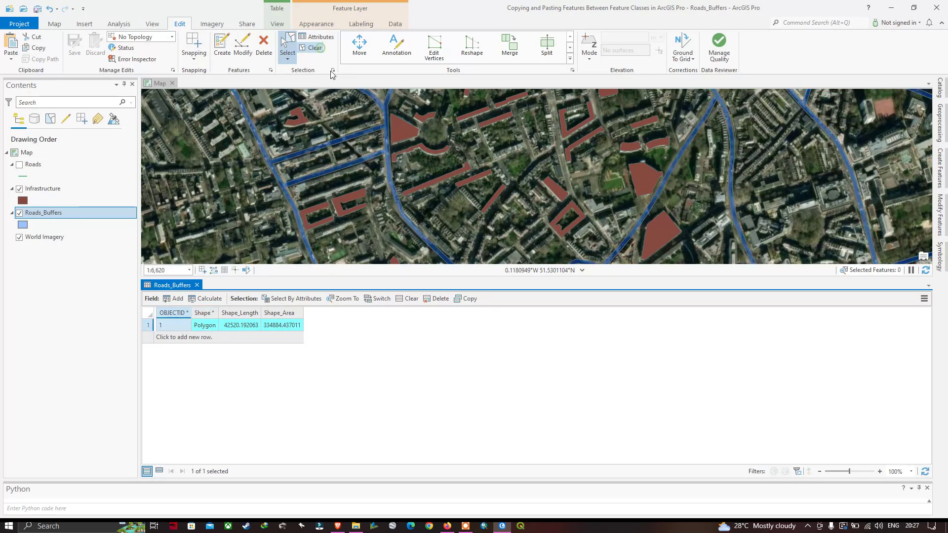
left_click(149, 326)
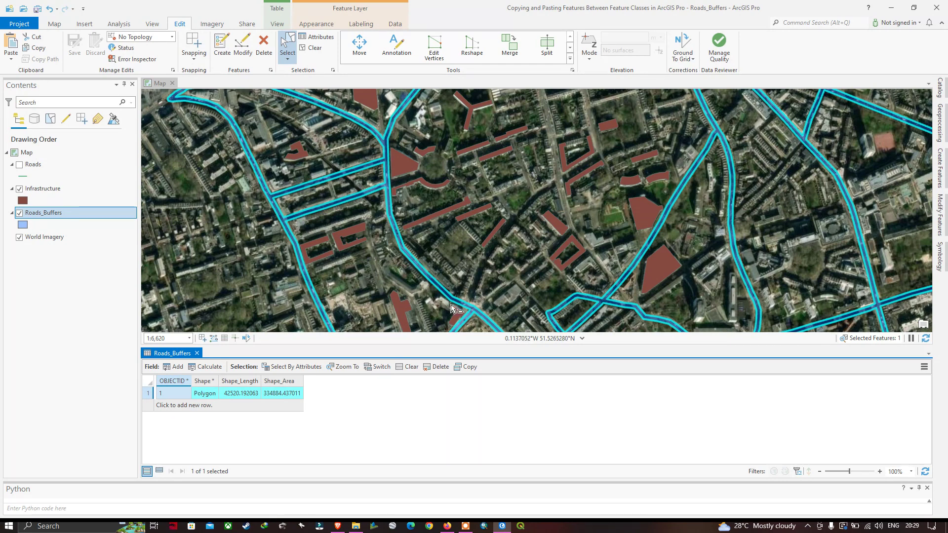
left_click(290, 48)
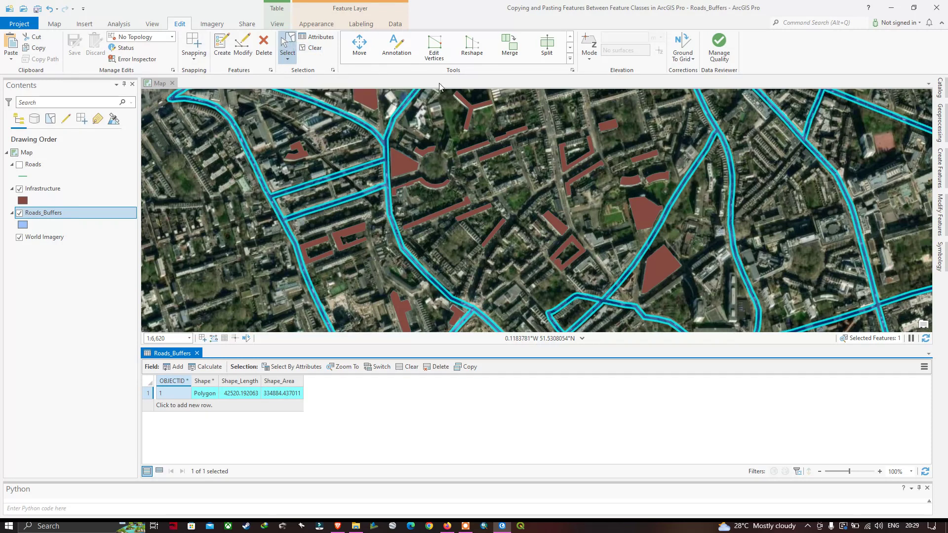
right_click(411, 114)
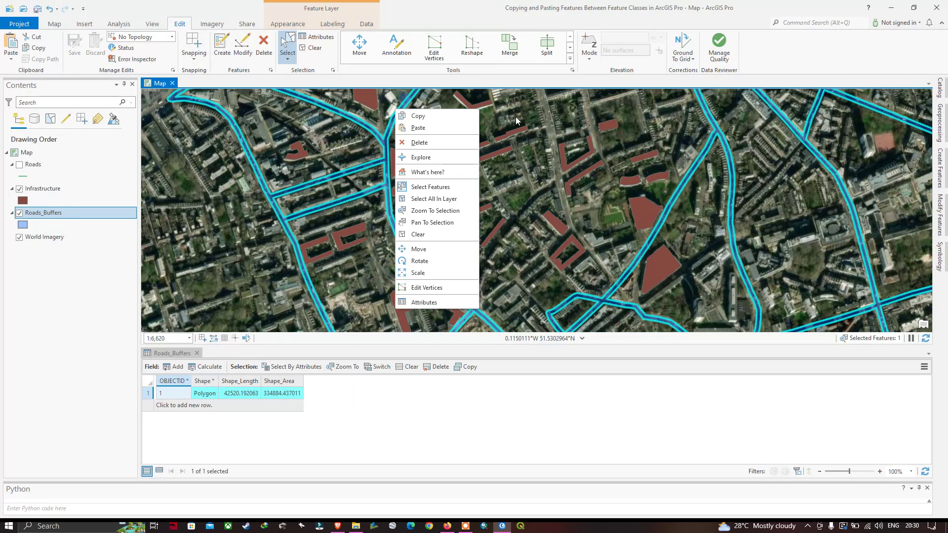
key("ctrl+c")
right_click(486, 113)
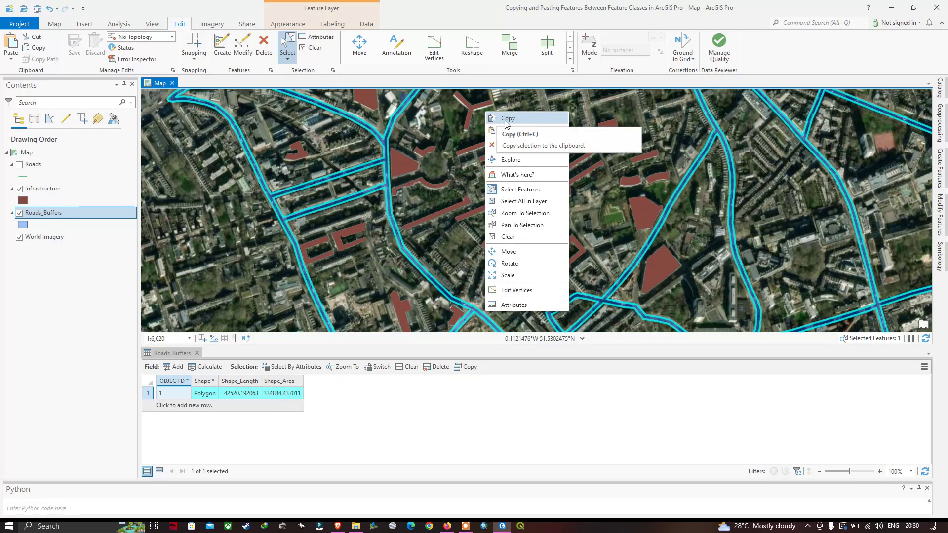
left_click(510, 119)
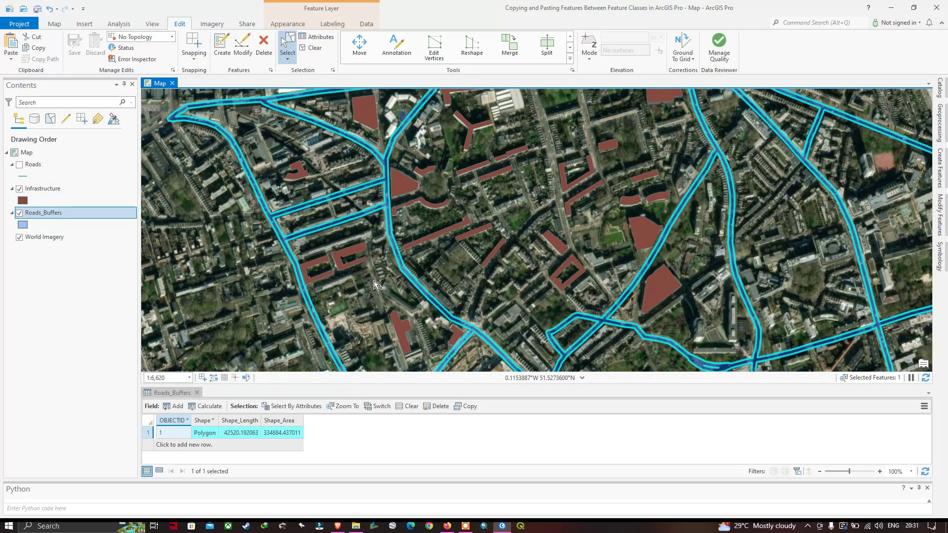
- Hide the Roads_Buffers layer and open the attribute table of the Infrastructure layer
left_click(20, 214)
left_click(20, 214)
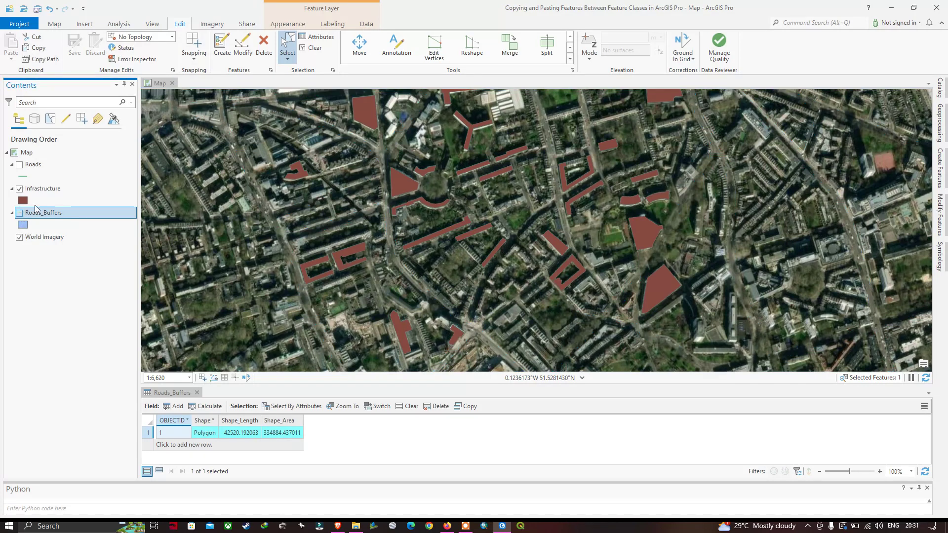
left_click(52, 191)
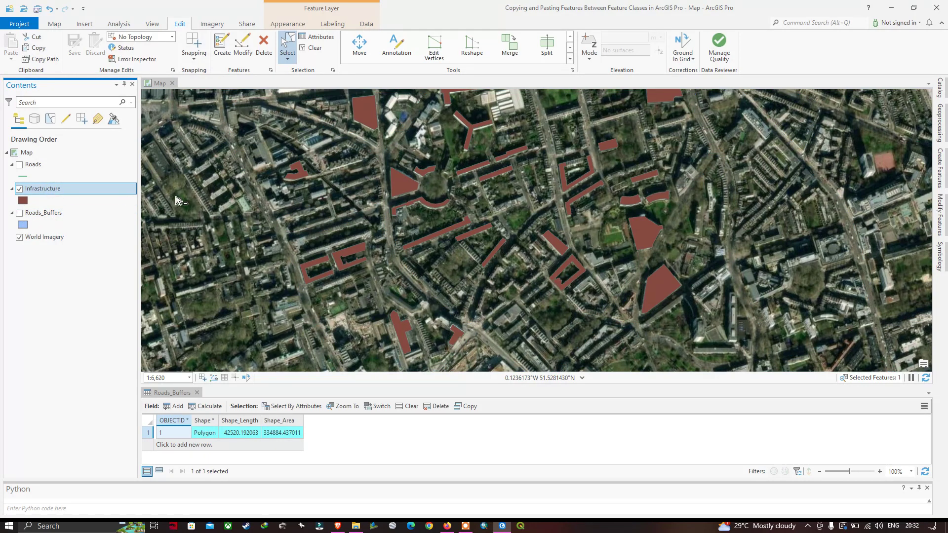
right_click(53, 191)
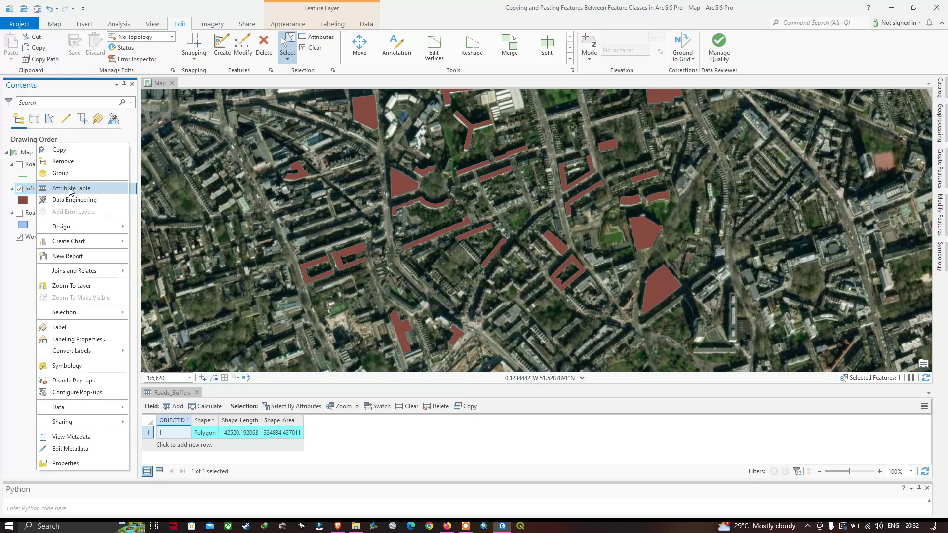
left_click(70, 191)
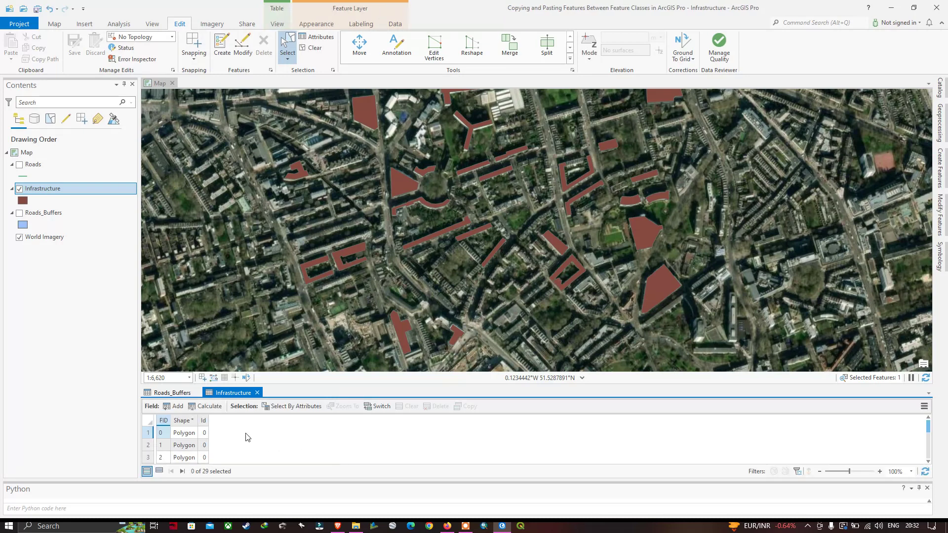
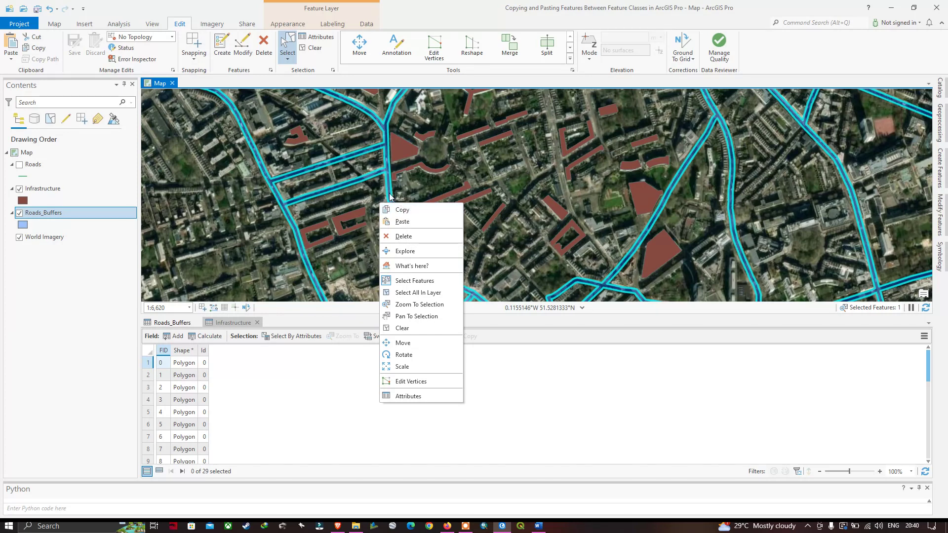
- Copy the selected road buffer polygon, hide Roads_Buffers, and make Infrastructure the active layer
right_click(391, 196)
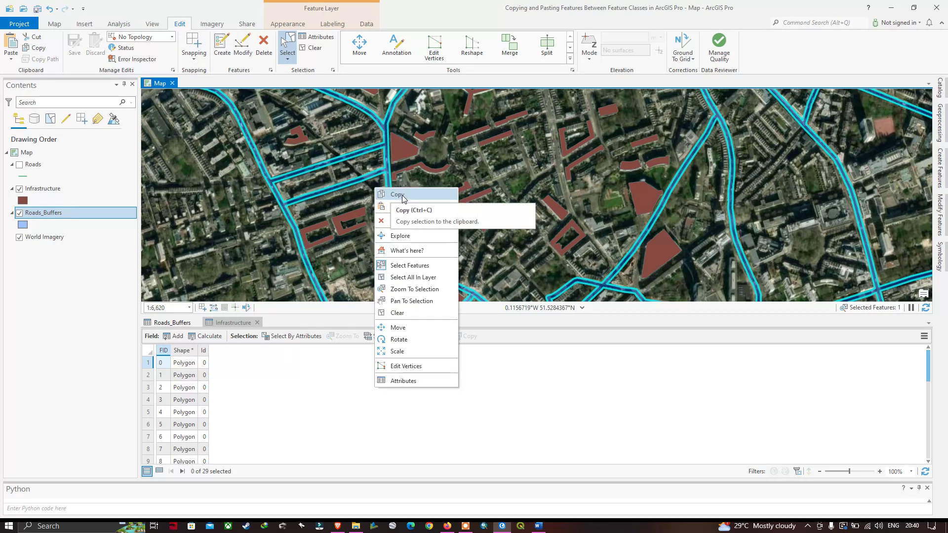
left_click(401, 196)
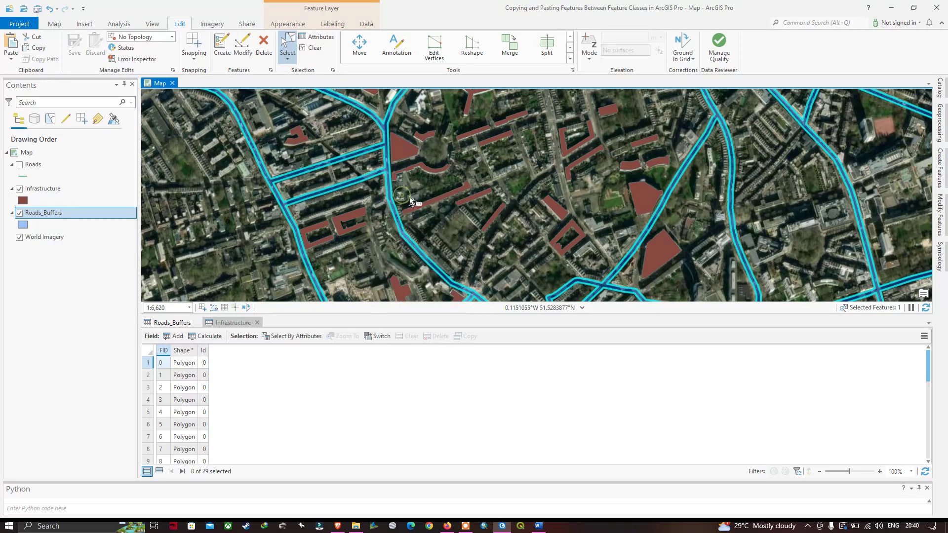
left_click(19, 215)
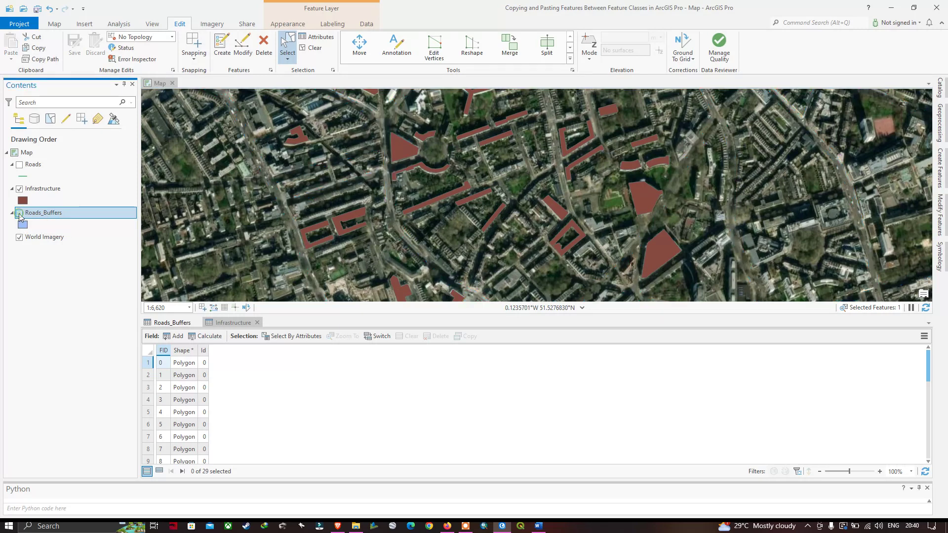
left_click(46, 189)
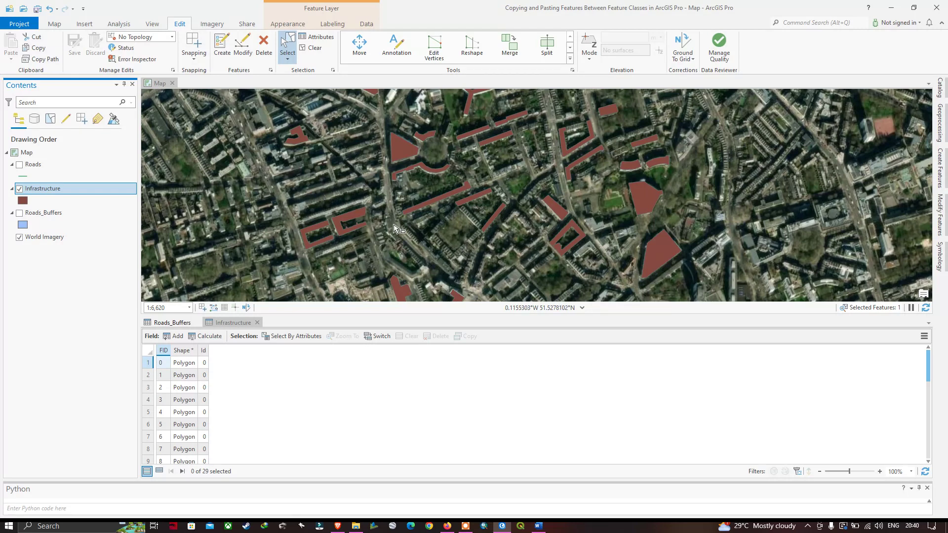
right_click(391, 198)
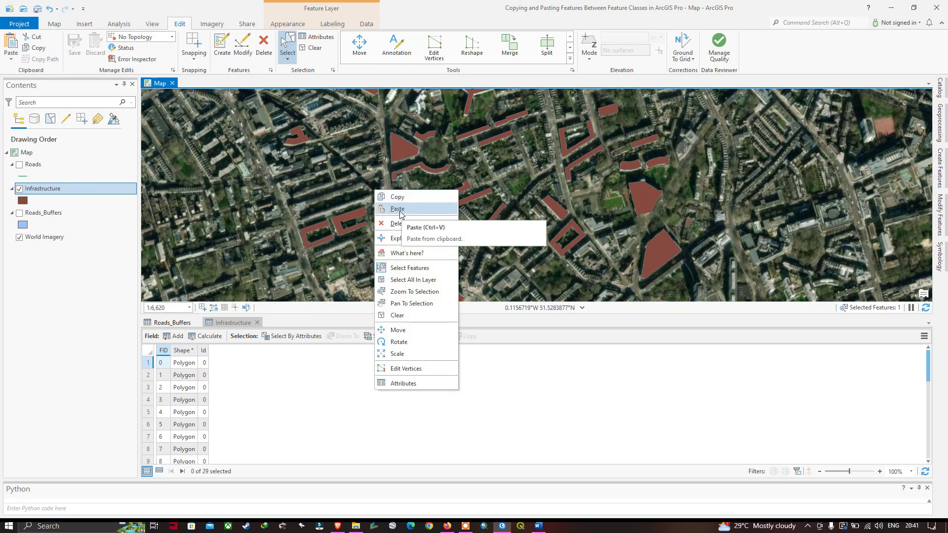
right_click(366, 211)
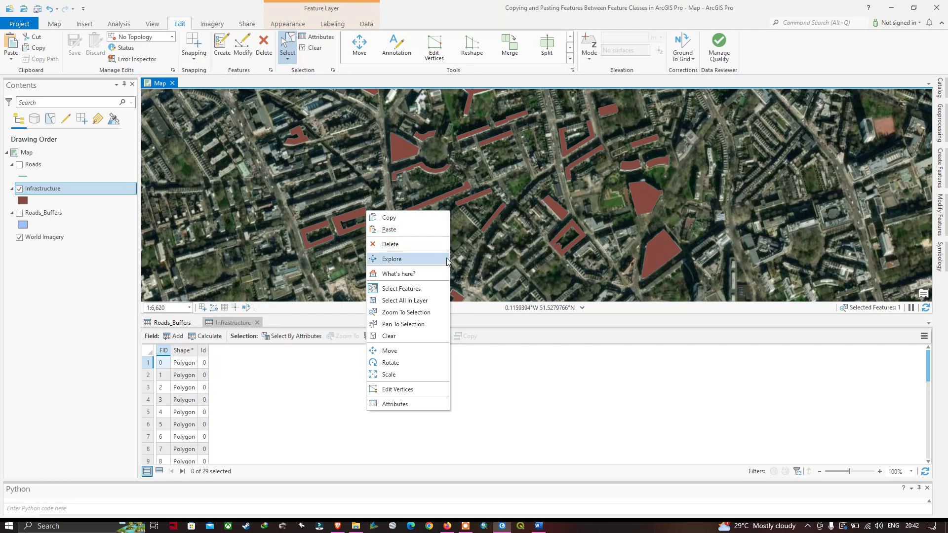
- Switch to Word to review the notes on pasting features within the same and between different feature classes, and return to ArcGIS Pro
key("alt+Tab")
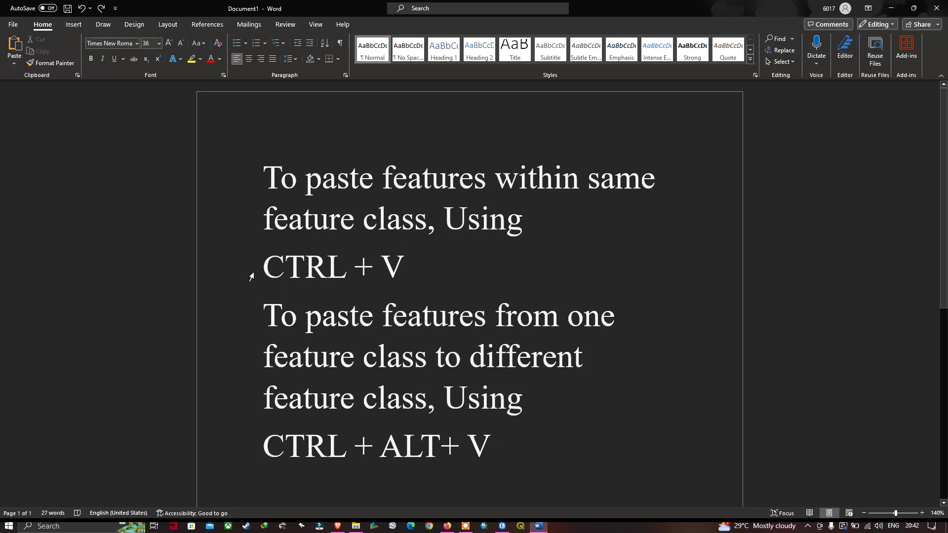
left_click_drag(263, 271, 400, 295)
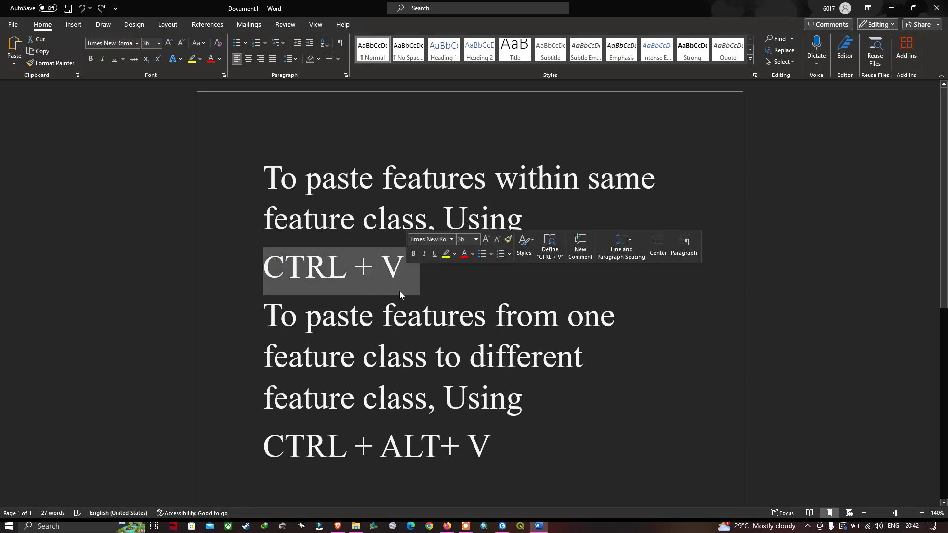
left_click(322, 326)
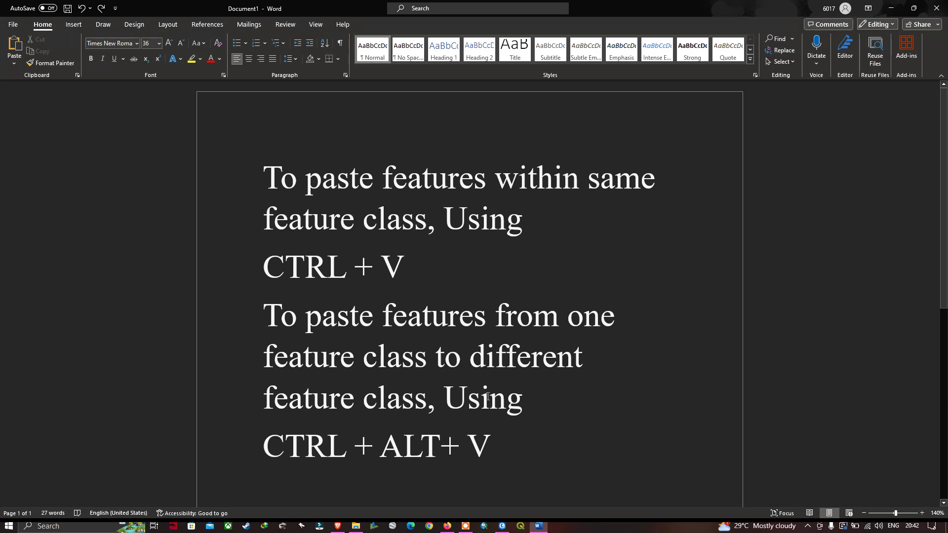
key("alt+Tab")
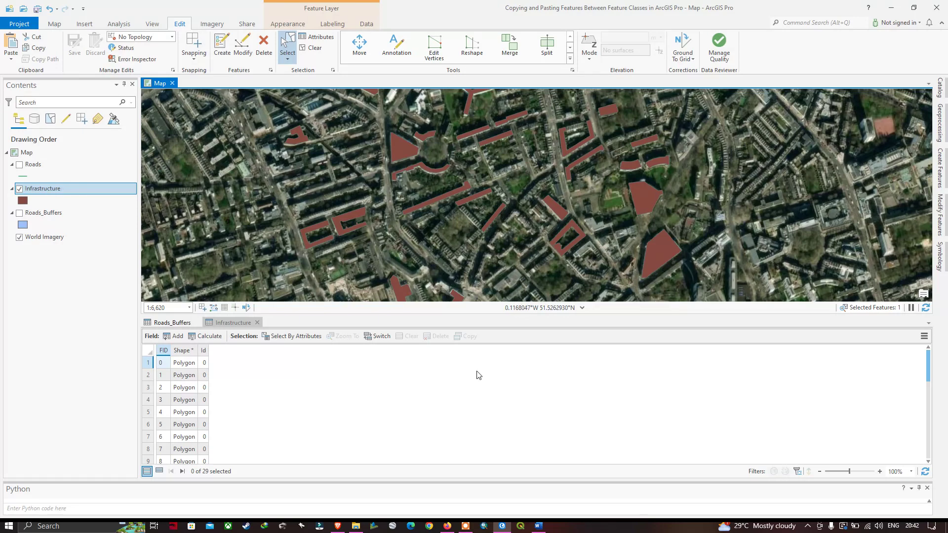
left_click(538, 526)
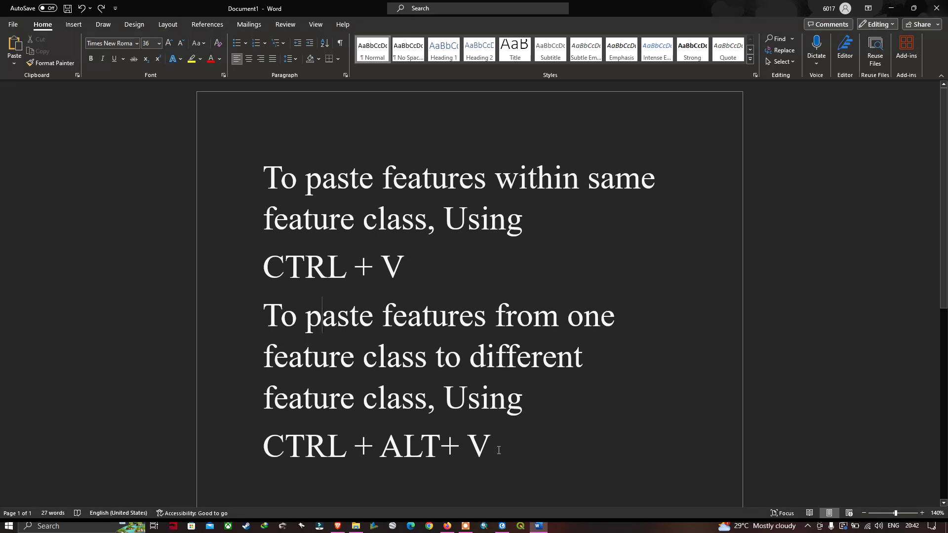
key("alt+Tab")
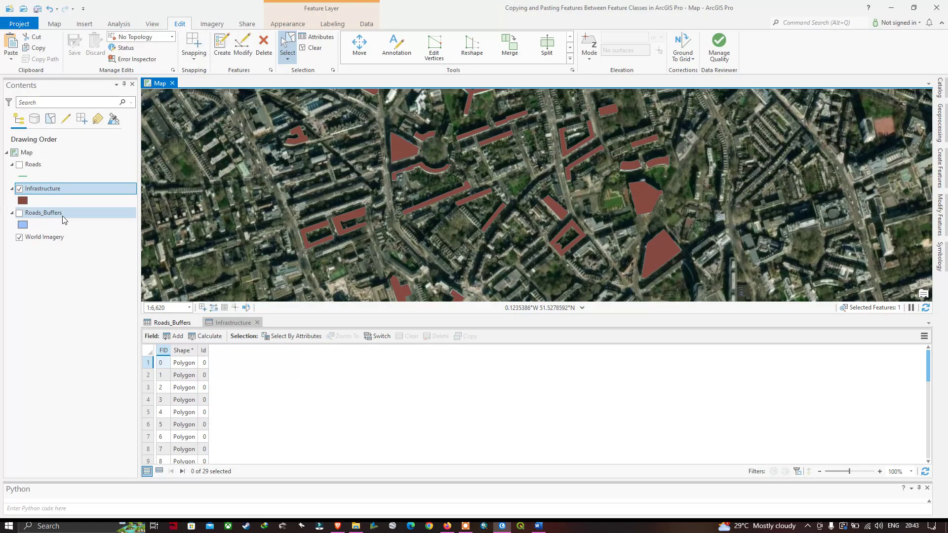
- Show the Roads_Buffers layer again and copy its selected polygon to the clipboard
left_click(20, 213)
right_click(395, 206)
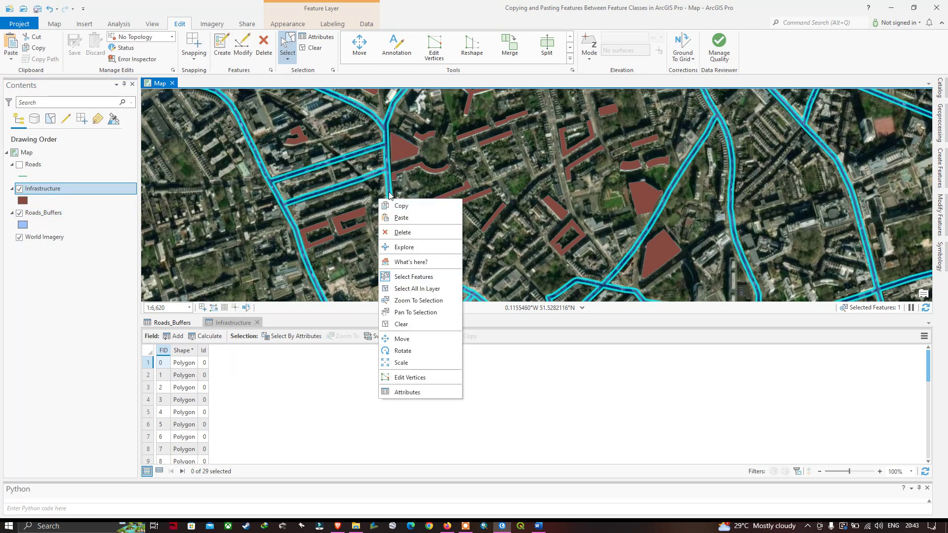
left_click(390, 194)
right_click(390, 194)
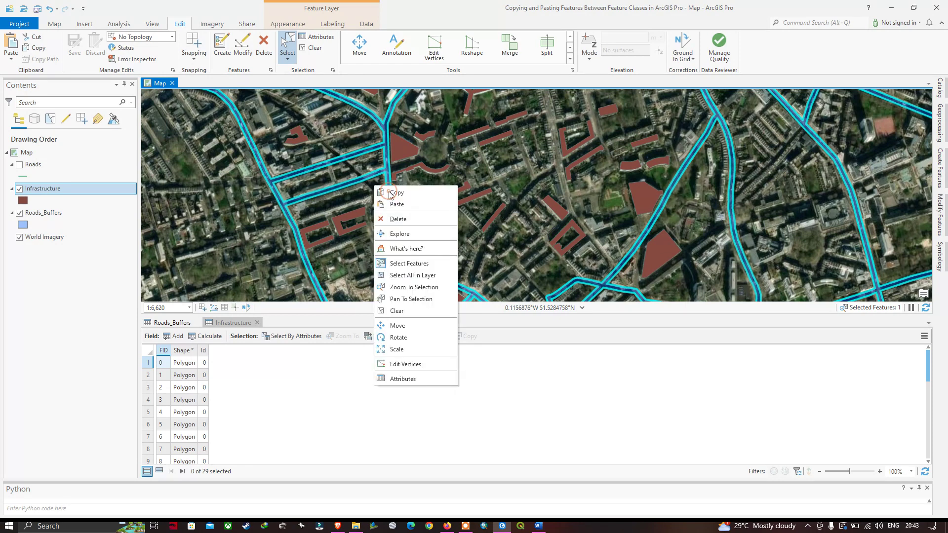
left_click(394, 193)
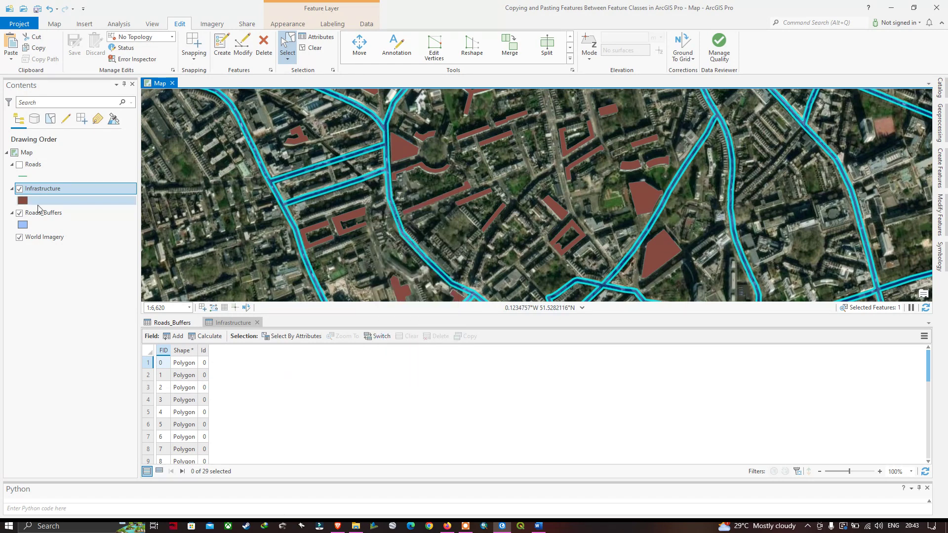
- Hide Roads_Buffers and paste the copied buffer polygon into the Infrastructure template with Paste Special, keeping the source attribute values
left_click(20, 213)
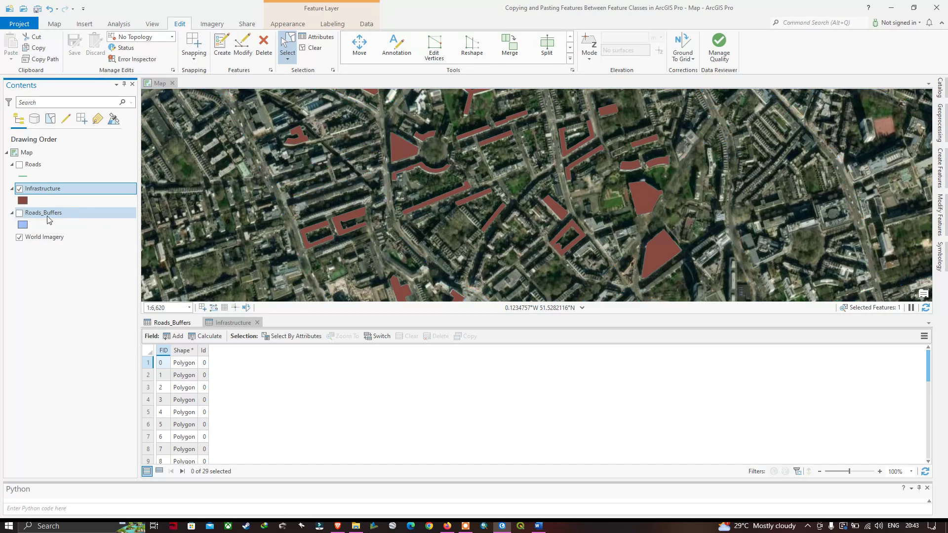
left_click(41, 191)
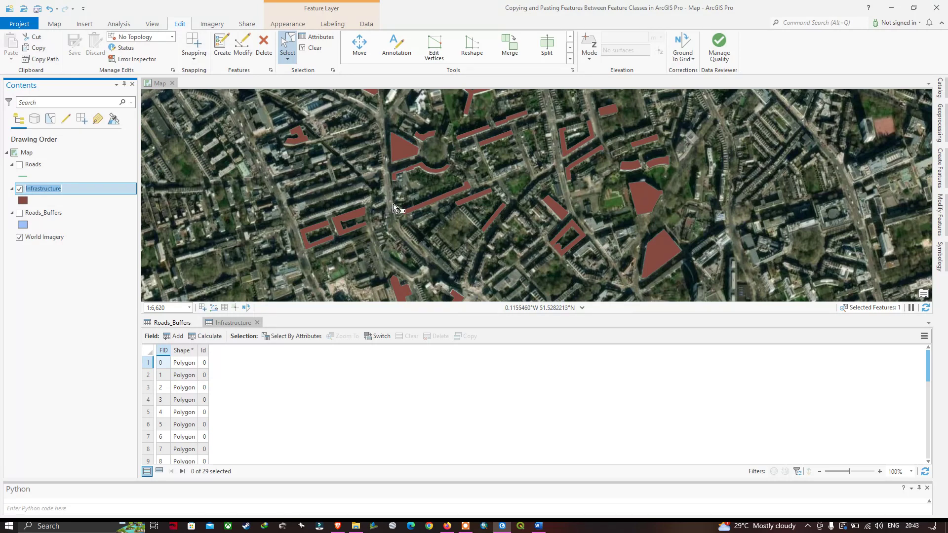
key("ctrl+shift+v")
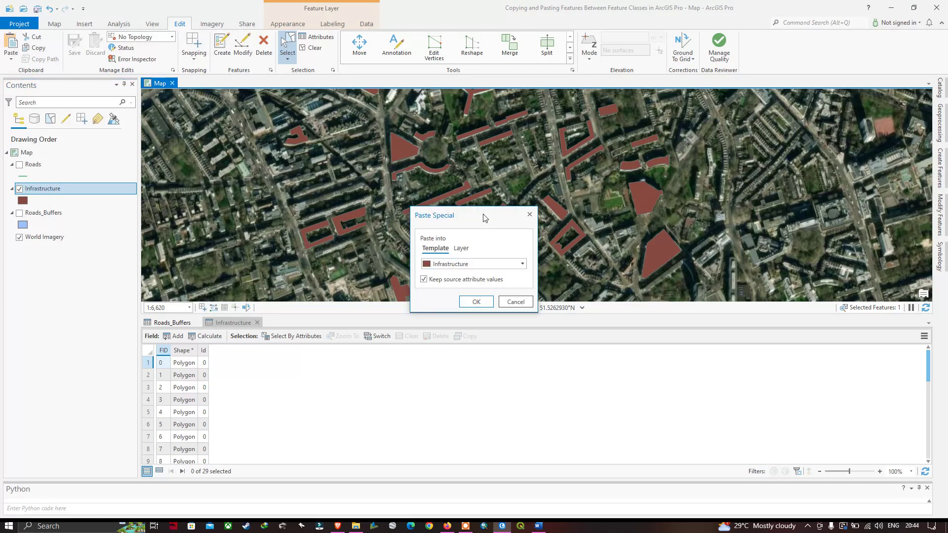
left_click_drag(481, 217, 473, 186)
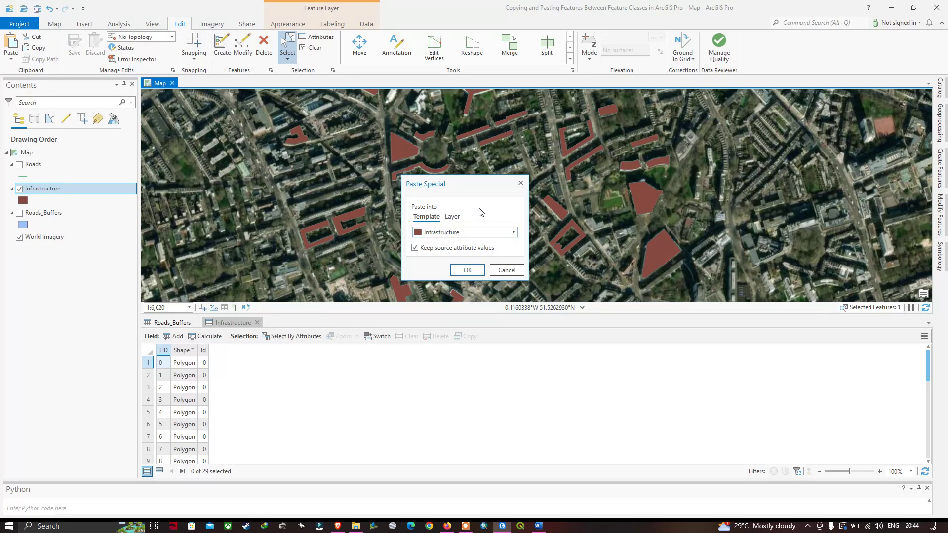
key("alt+Tab")
left_click(468, 271)
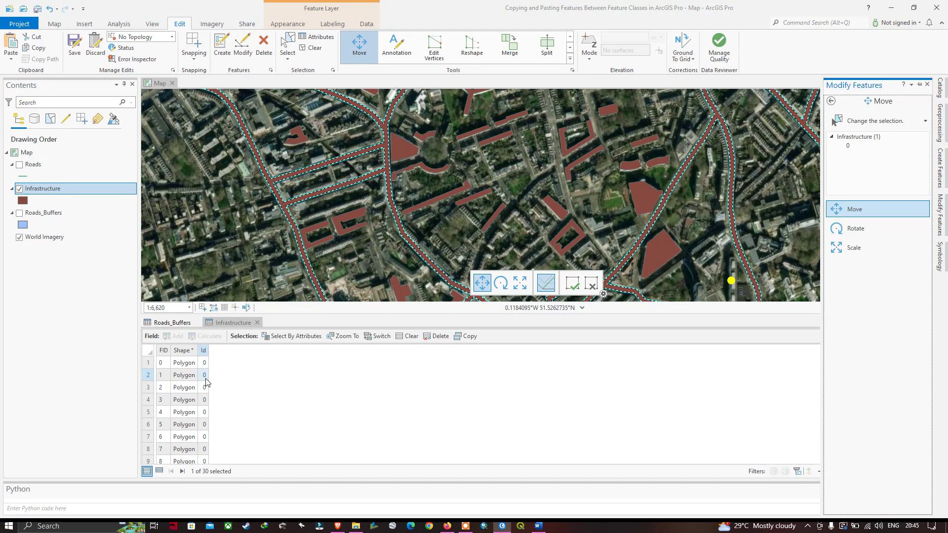
- Find the pasted polygon's record at the end of the Infrastructure attribute table, clear the selection, and reselect that record
left_click(252, 390)
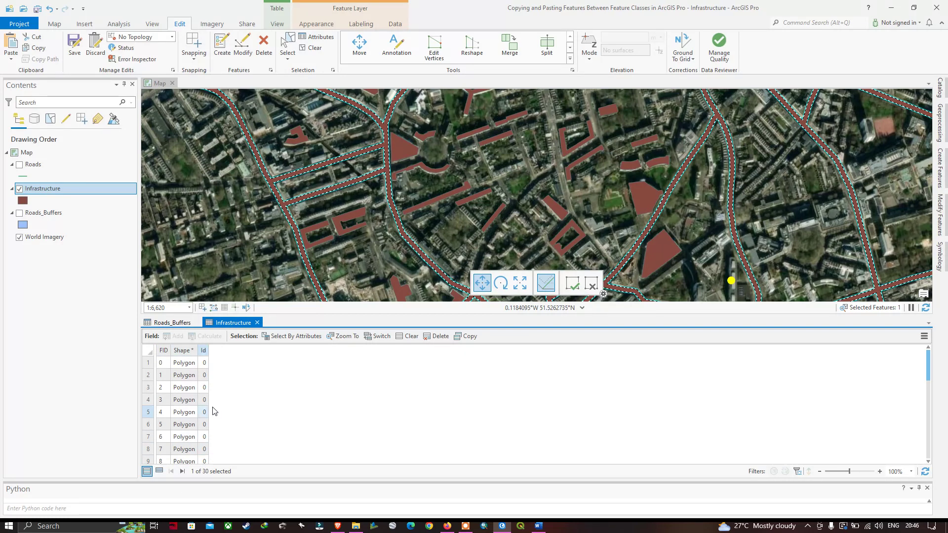
scroll(188, 419, "down", 5)
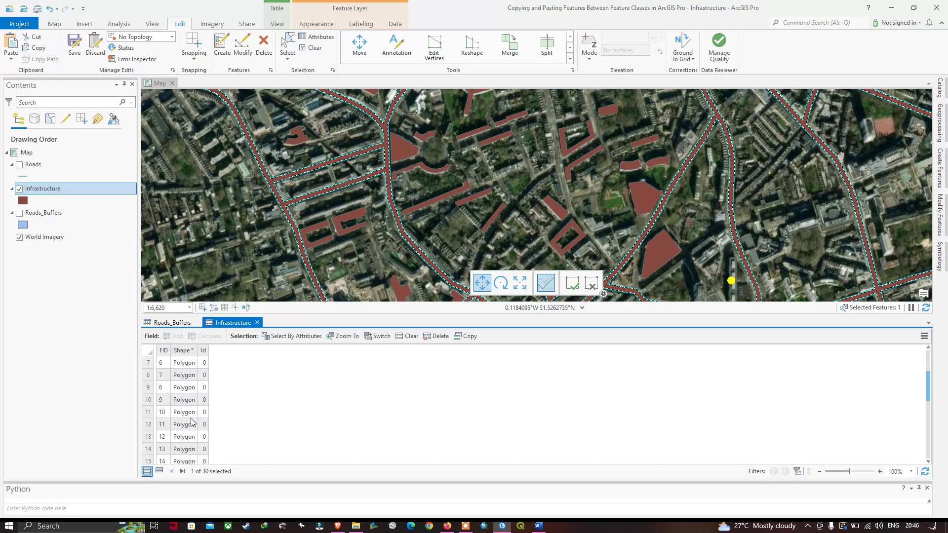
scroll(183, 453, "down", 3)
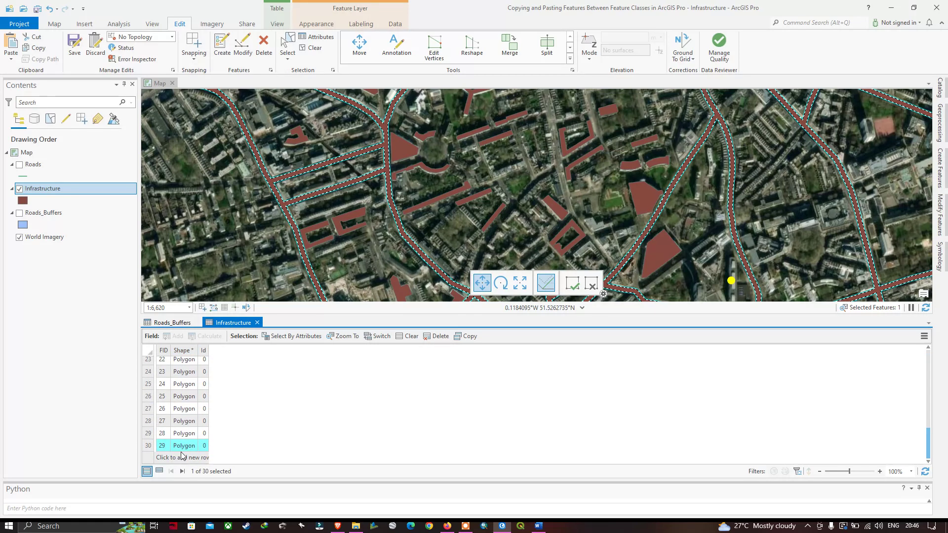
left_click(178, 446)
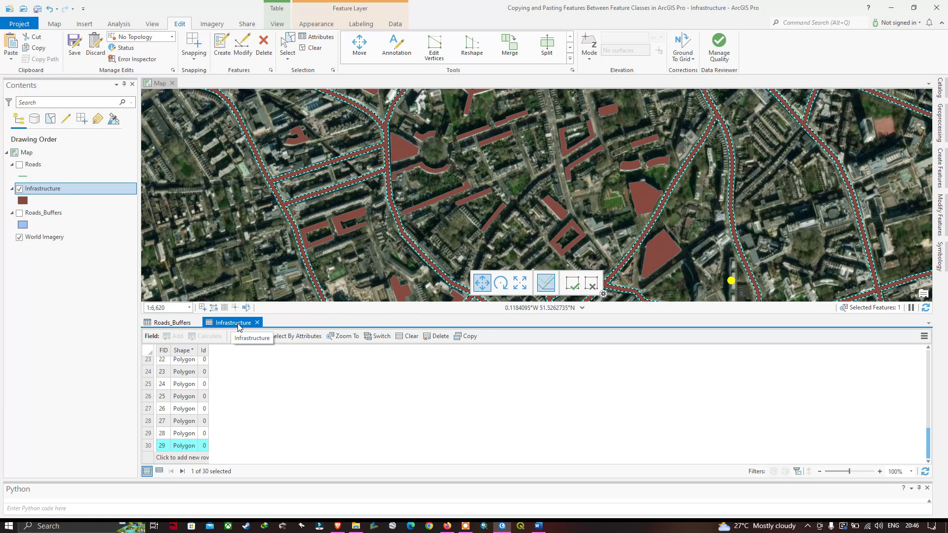
left_click(314, 48)
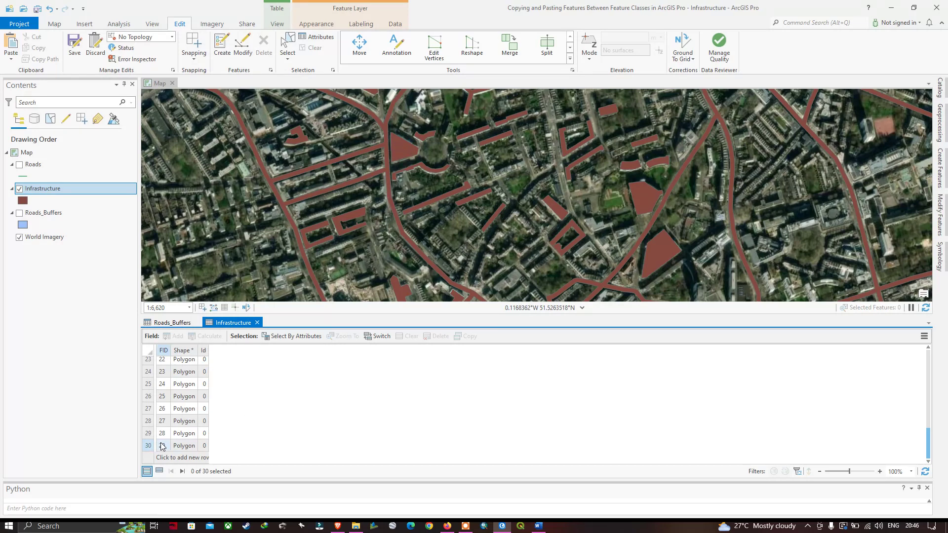
left_click(146, 449)
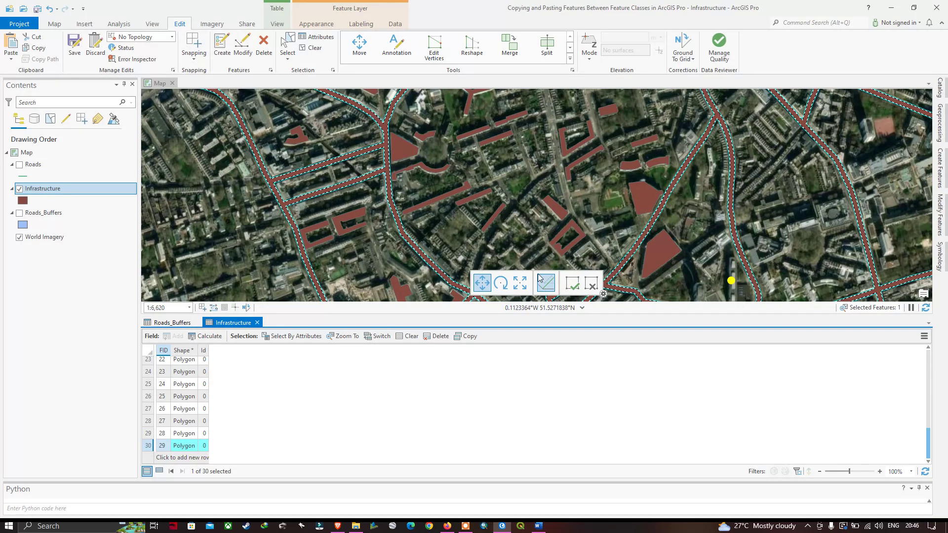
- Enlarge the map area above the attribute table and save all edits
left_click_drag(430, 316, 445, 366)
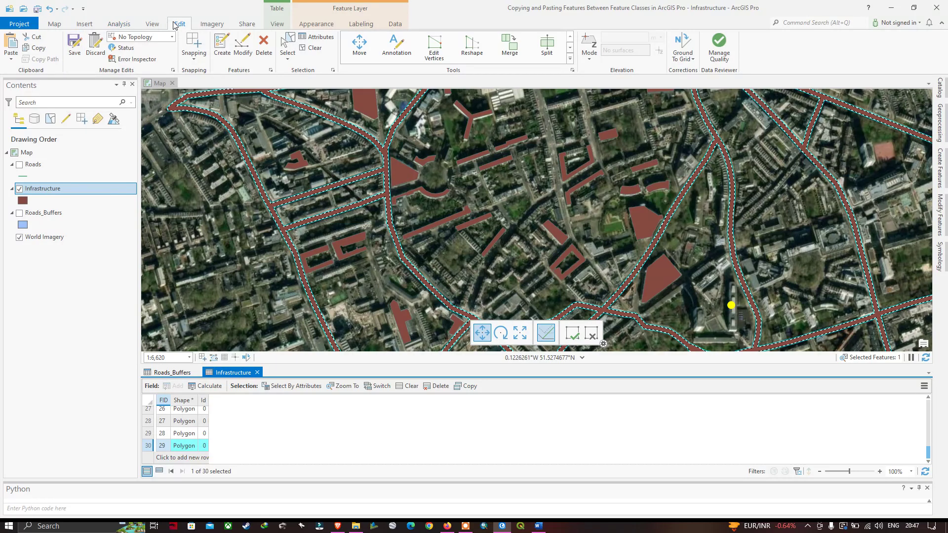
left_click(75, 48)
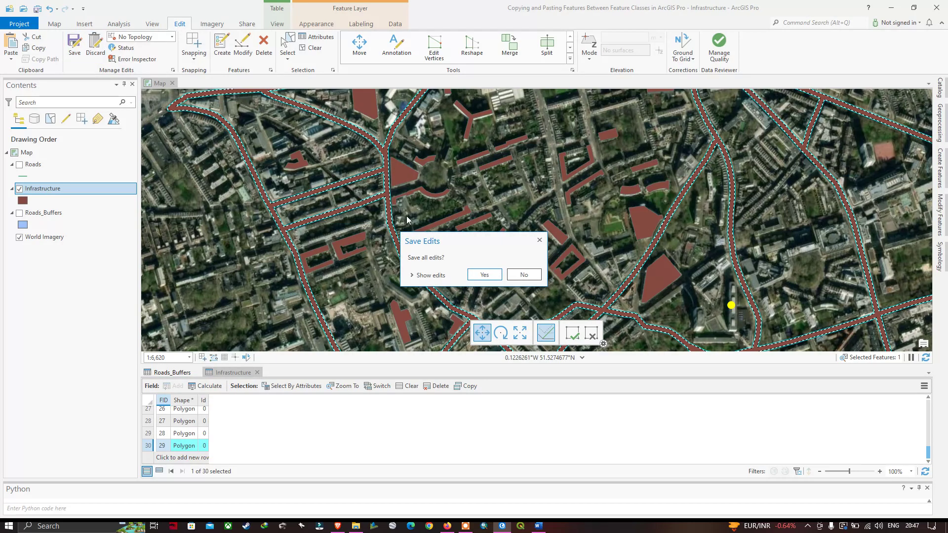
left_click(483, 273)
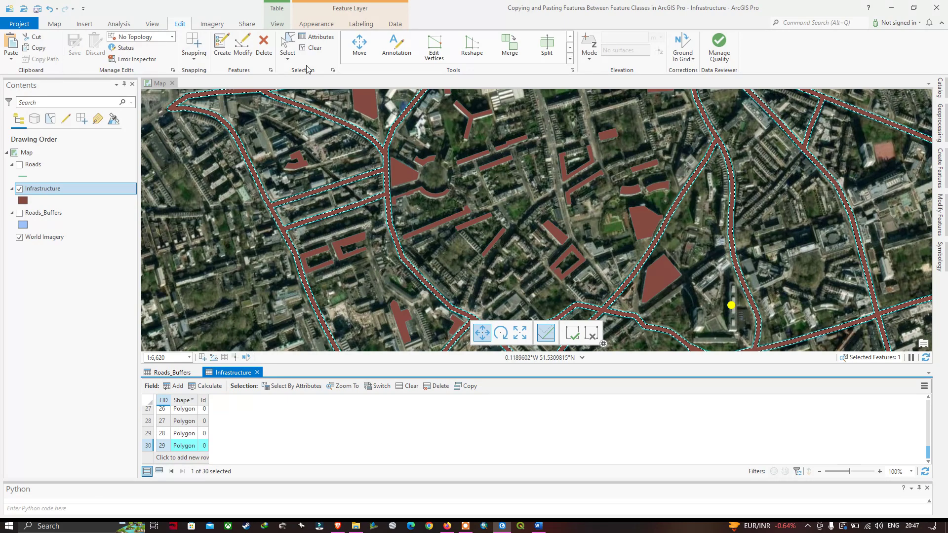
- Clear the selection and inspect the pasted roads up close on the map by selecting the record with FID 29
left_click(315, 48)
scroll(387, 186, "up", 3)
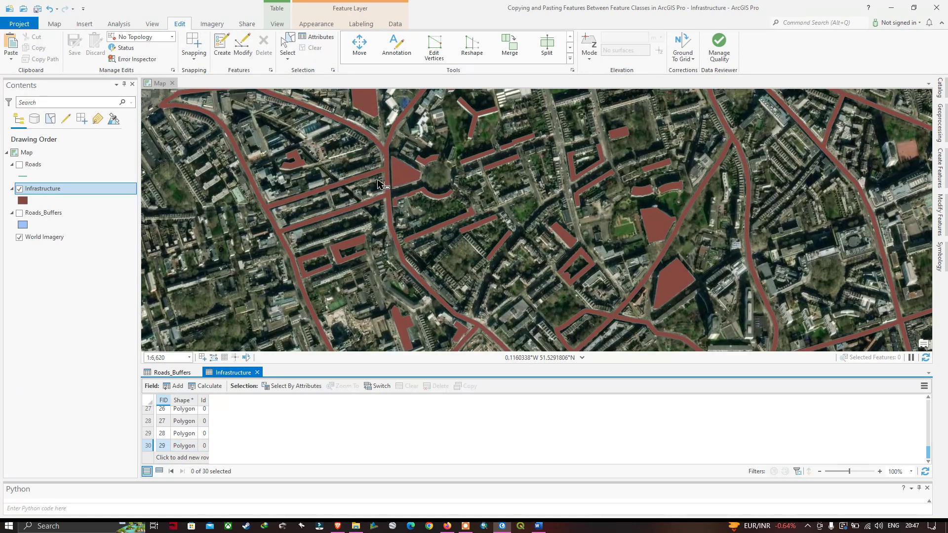
scroll(388, 187, "up", 1)
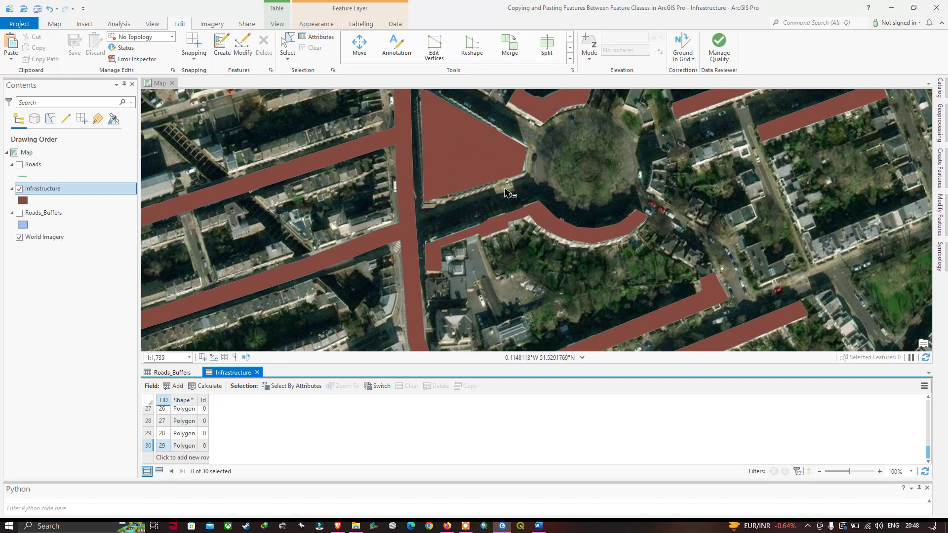
left_click(158, 447)
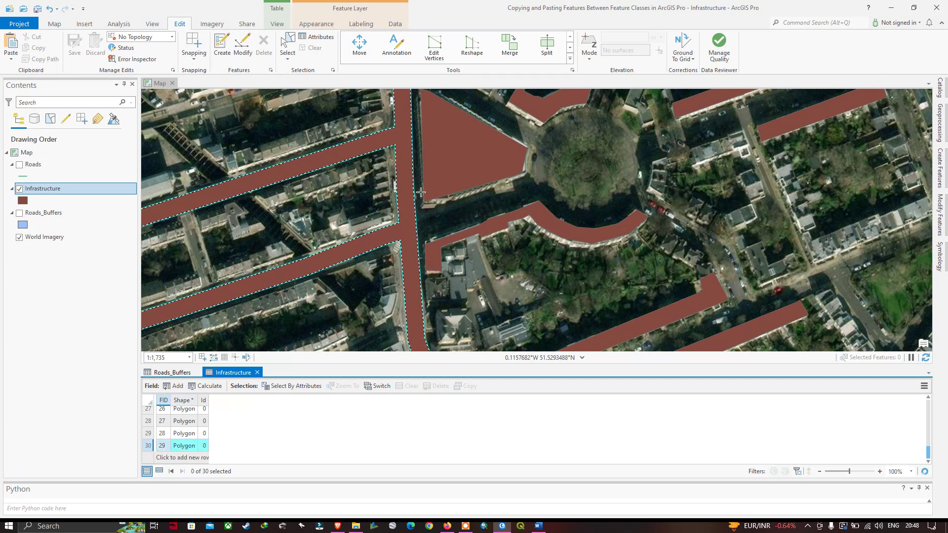